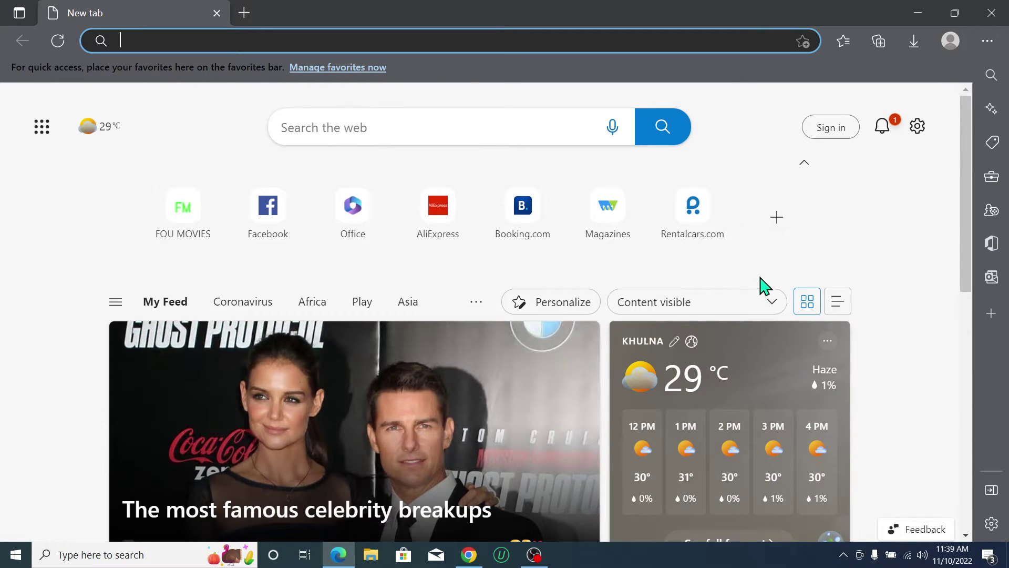
{"action": "scroll", "coordinate": [629, 361], "scroll_direction": "down", "scroll_amount": 2}
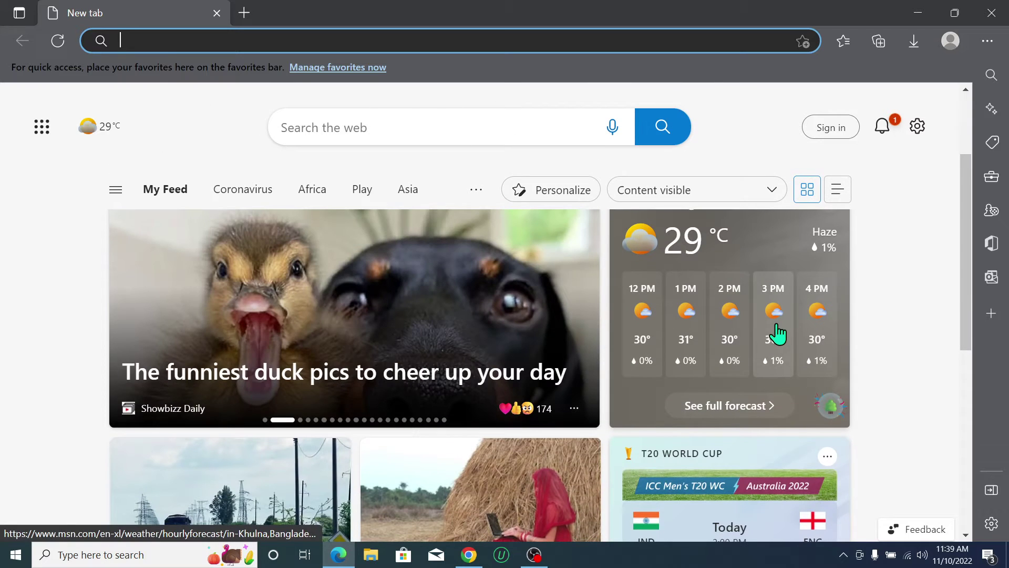
{"action": "scroll", "coordinate": [468, 333], "scroll_direction": "down", "scroll_amount": 3}
{"action": "scroll", "coordinate": [458, 342], "scroll_direction": "down", "scroll_amount": 1}
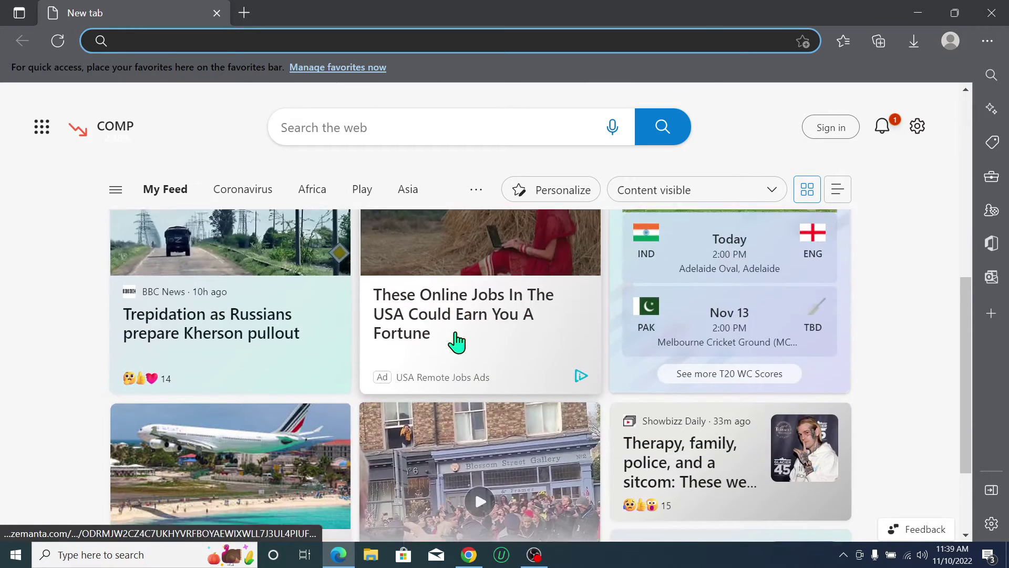
{"action": "scroll", "coordinate": [344, 401], "scroll_direction": "down", "scroll_amount": 2}
{"action": "scroll", "coordinate": [340, 401], "scroll_direction": "up", "scroll_amount": 2}
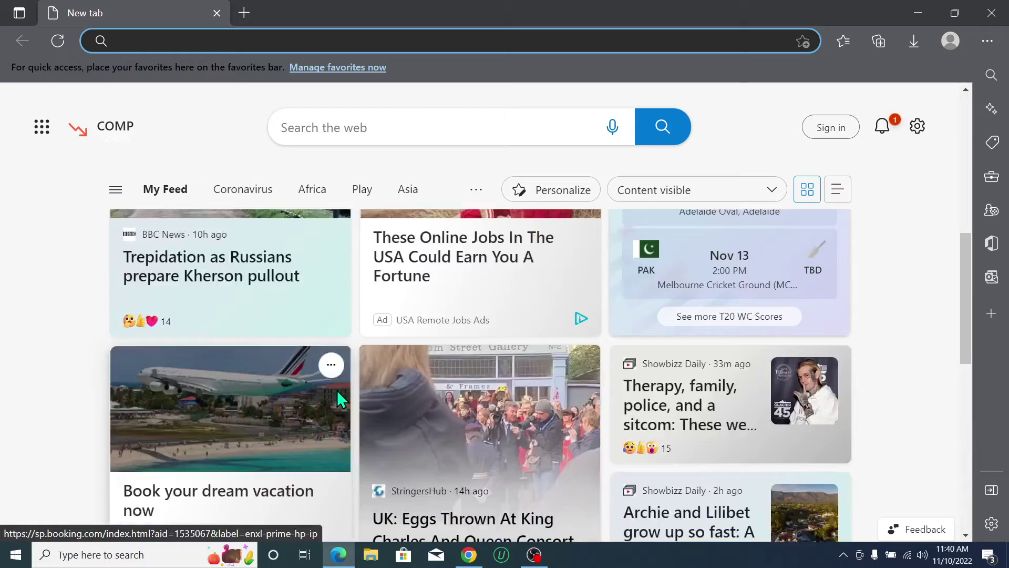
{"action": "scroll", "coordinate": [337, 398], "scroll_direction": "up", "scroll_amount": 5}
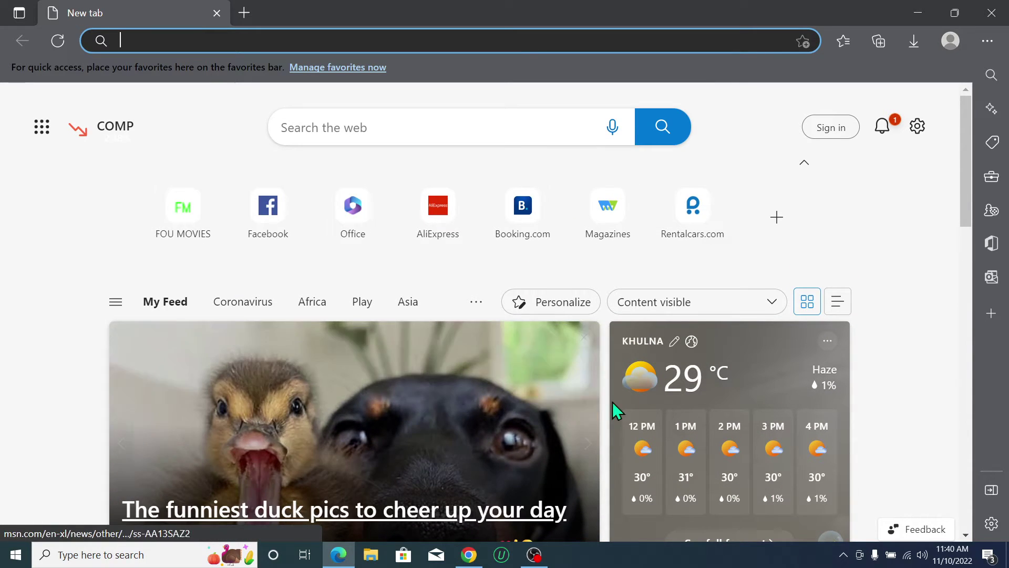
{"action": "scroll", "coordinate": [672, 369], "scroll_direction": "down", "scroll_amount": 3}
{"action": "scroll", "coordinate": [597, 423], "scroll_direction": "down", "scroll_amount": 1}
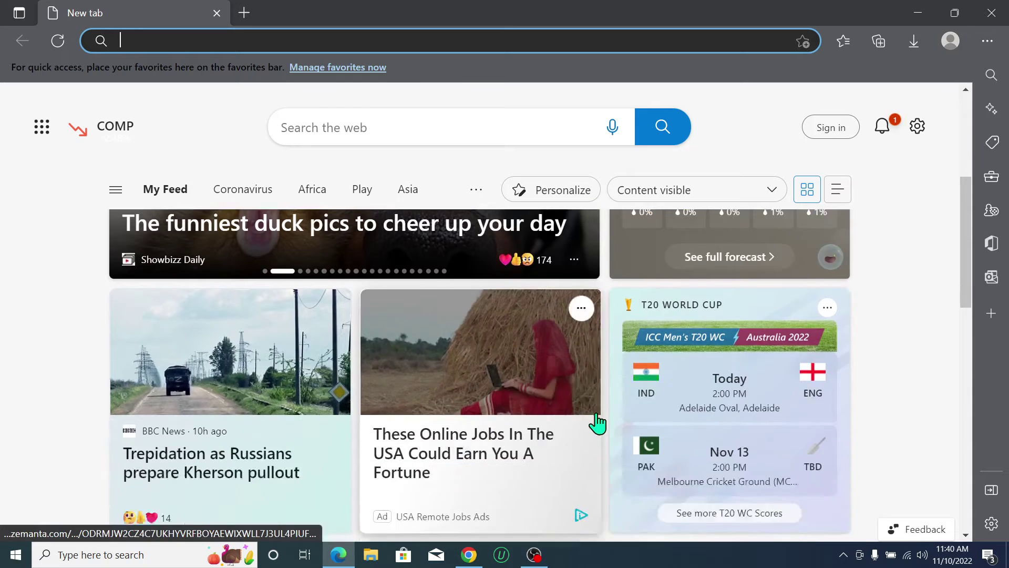
{"action": "scroll", "coordinate": [593, 419], "scroll_direction": "down", "scroll_amount": 3}
{"action": "scroll", "coordinate": [587, 418], "scroll_direction": "up", "scroll_amount": 4}
{"action": "scroll", "coordinate": [582, 414], "scroll_direction": "up", "scroll_amount": 2}
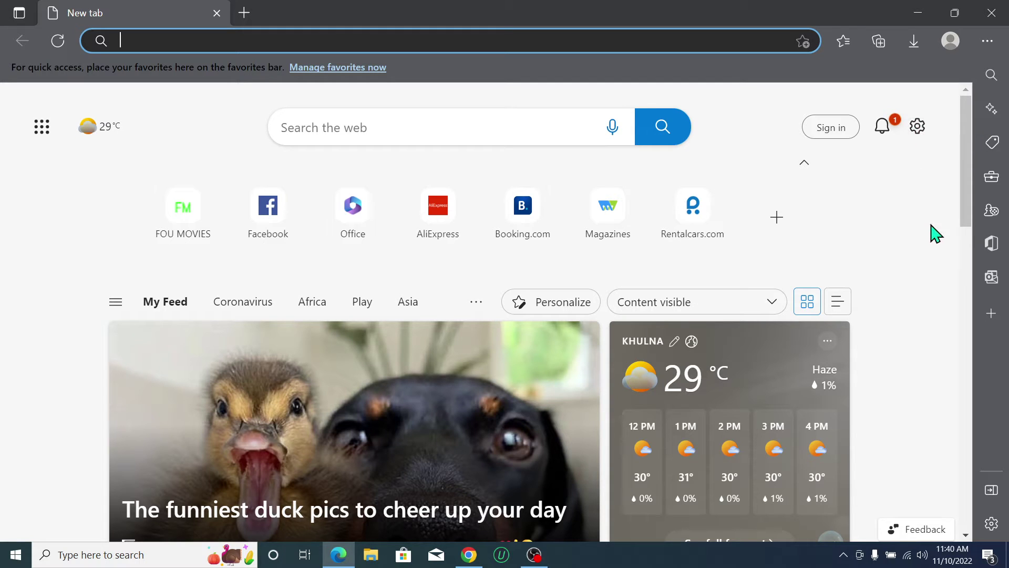
Step: Reveal the Page settings panel from the new tab's gear icon, down to the Content options
{"action": "left_click", "coordinate": [918, 127]}
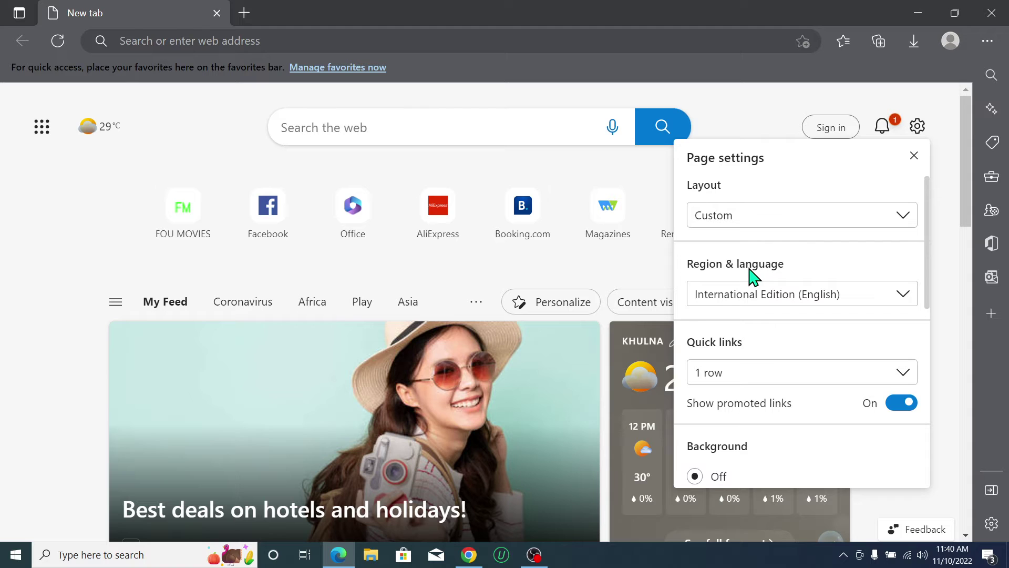
{"action": "scroll", "coordinate": [795, 304], "scroll_direction": "down", "scroll_amount": 1}
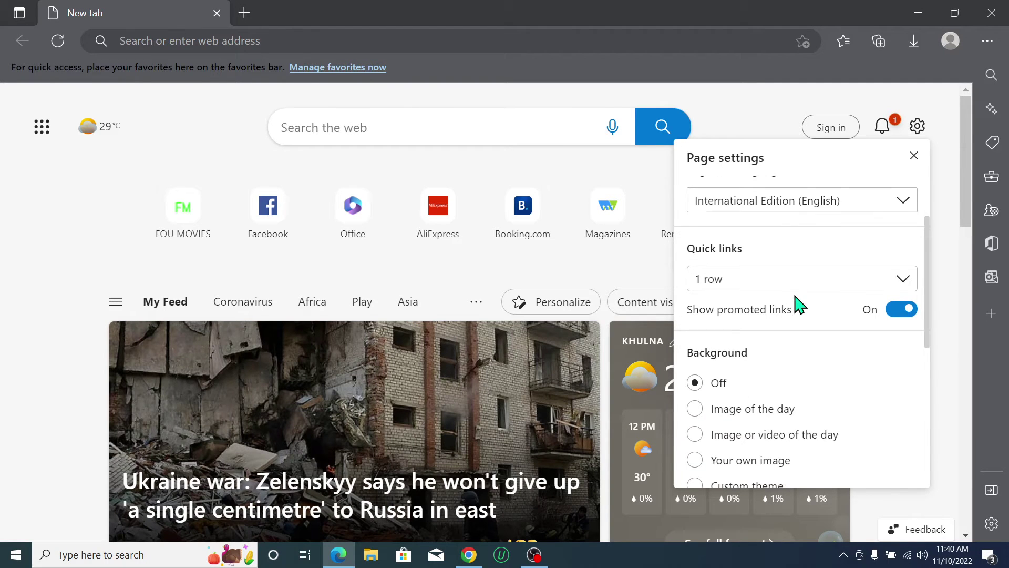
{"action": "scroll", "coordinate": [796, 305], "scroll_direction": "down", "scroll_amount": 1}
{"action": "scroll", "coordinate": [797, 304], "scroll_direction": "down", "scroll_amount": 2}
{"action": "scroll", "coordinate": [794, 304], "scroll_direction": "down", "scroll_amount": 1}
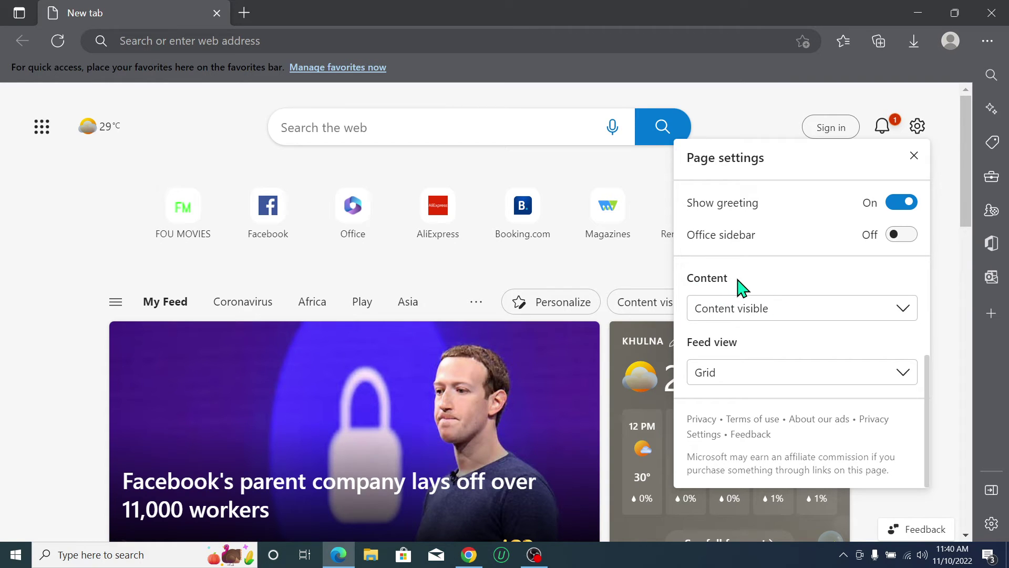
Step: Set the Content option to 'Content off' so the news feed disappears from the new tab
{"action": "left_click", "coordinate": [810, 316]}
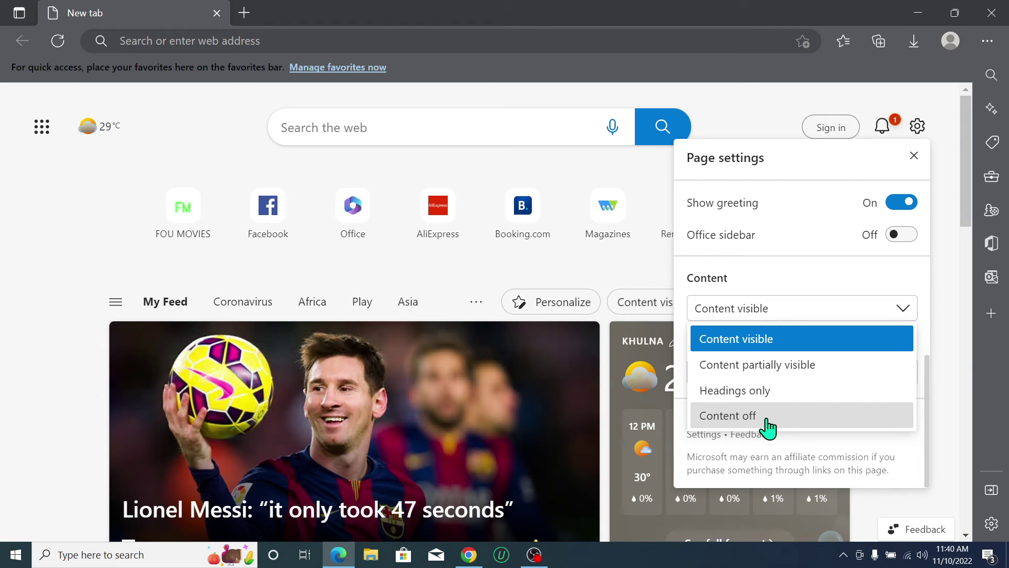
{"action": "left_click", "coordinate": [767, 424]}
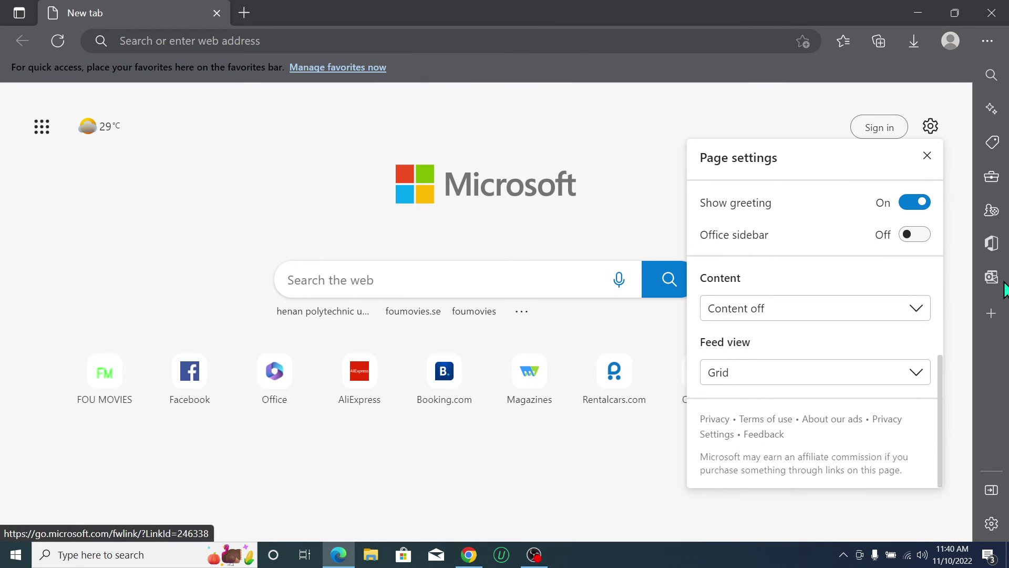
Step: Dismiss the Page settings panel, leaving the clean new tab with its full quick links row
{"action": "left_click", "coordinate": [930, 126]}
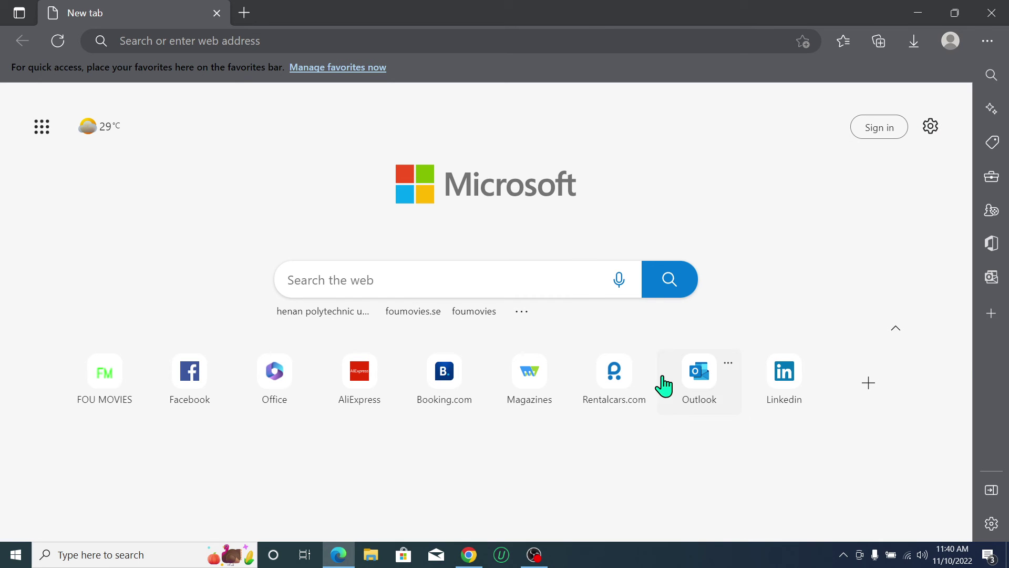